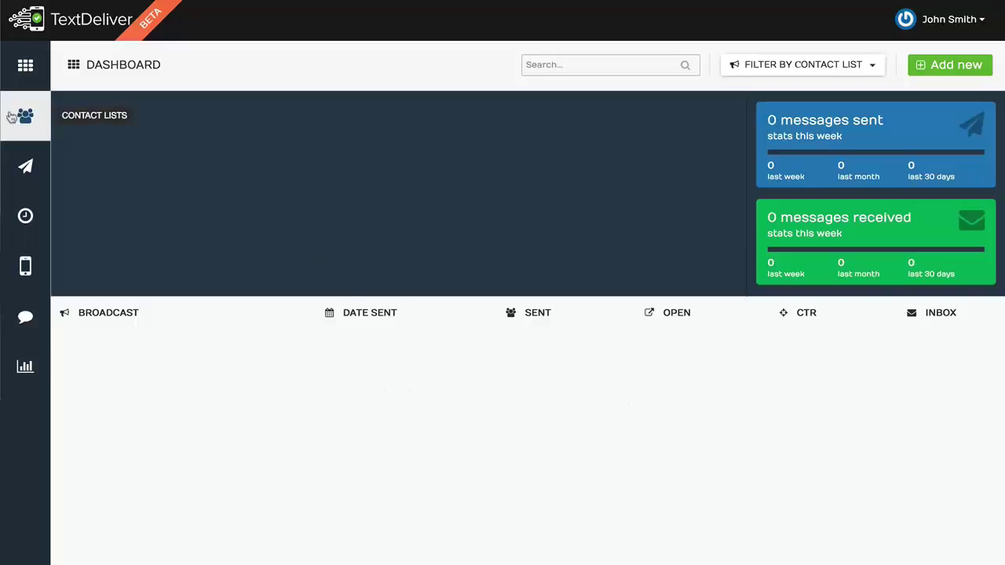
# Step: Generate the embed code for the Webinar Ignition contact list from the existing Test Form, using the Raw HTML Form Code integration
pyautogui.click(24, 118)
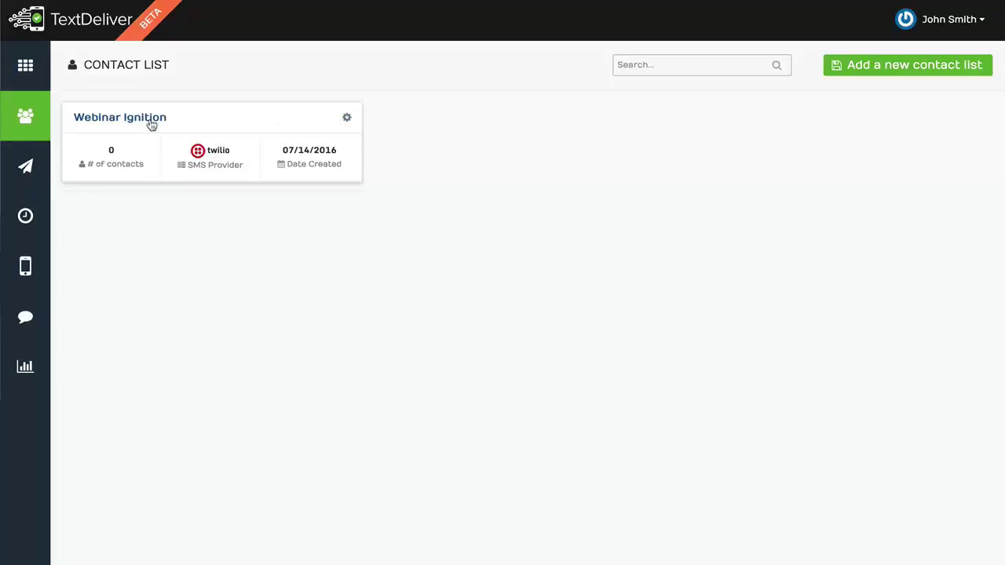
pyautogui.click(348, 118)
pyautogui.click(296, 133)
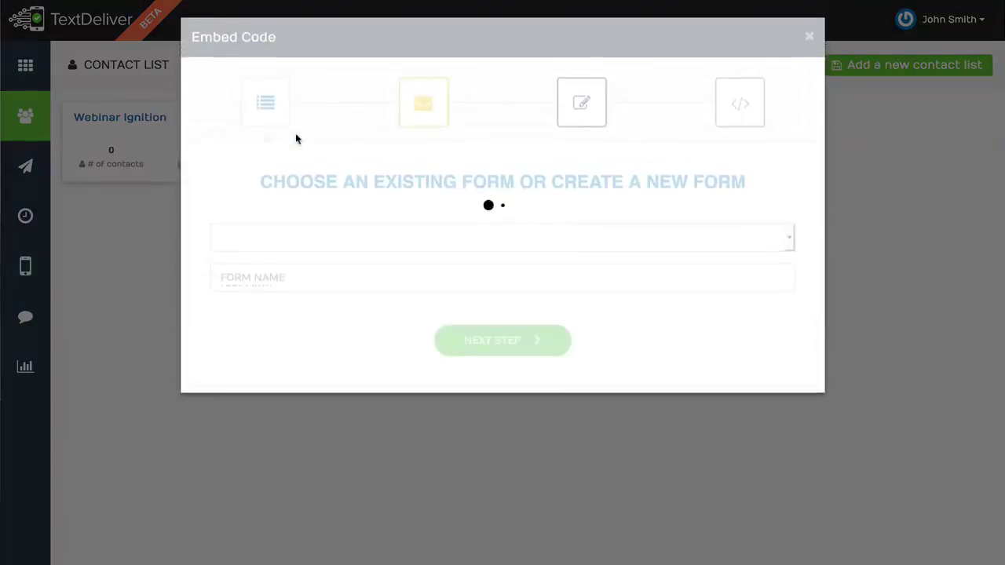
pyautogui.click(302, 273)
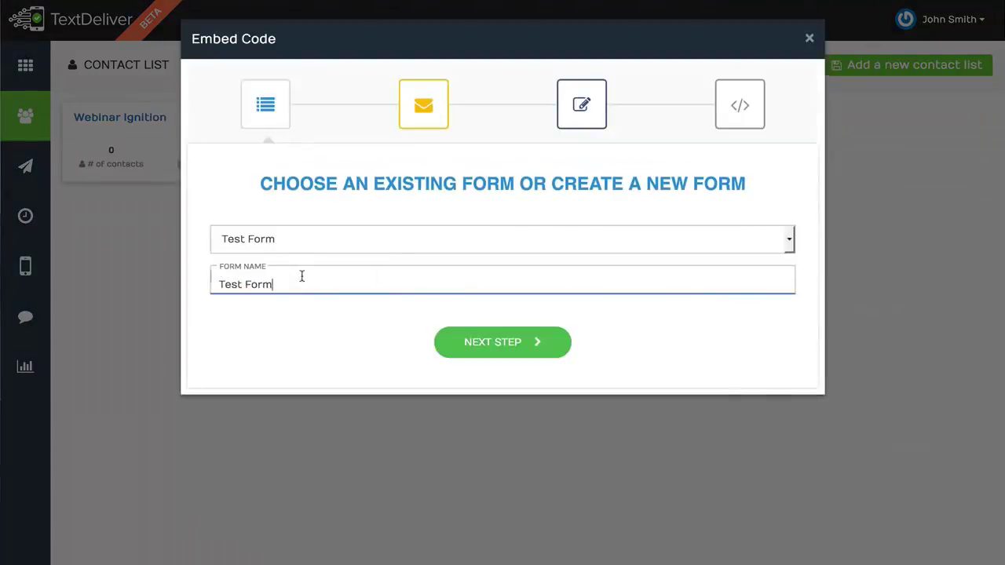
pyautogui.click(493, 342)
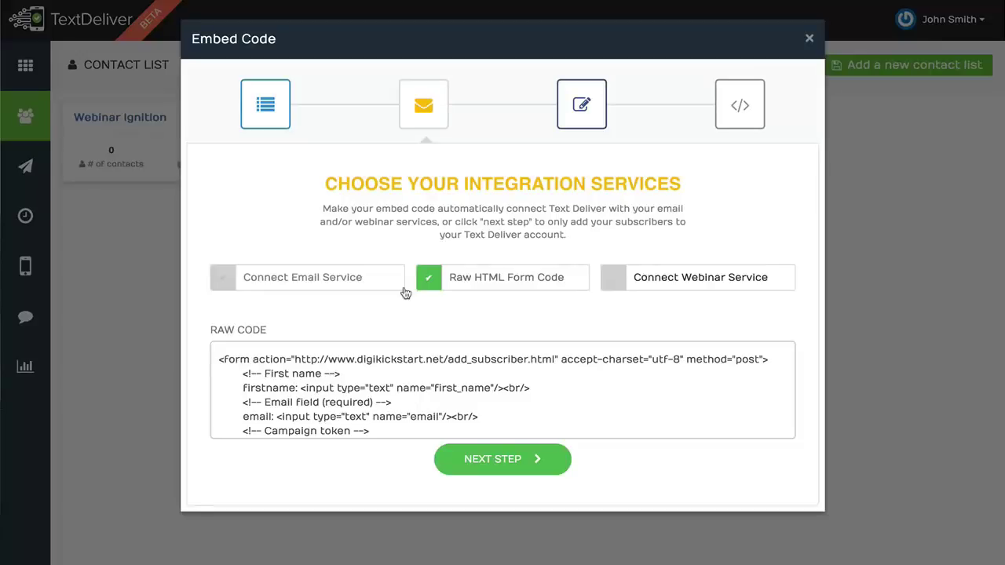
pyautogui.click(496, 457)
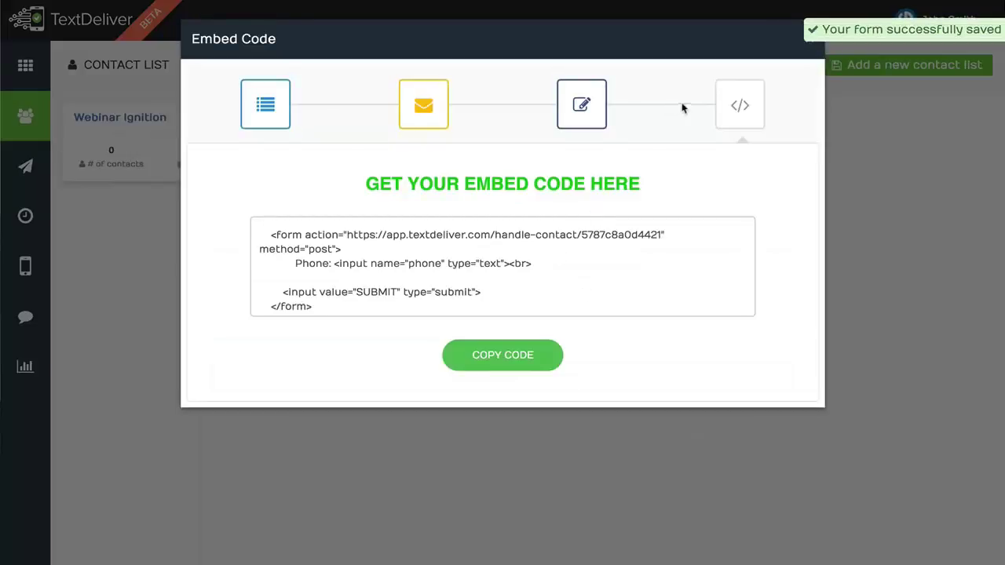
pyautogui.click(808, 41)
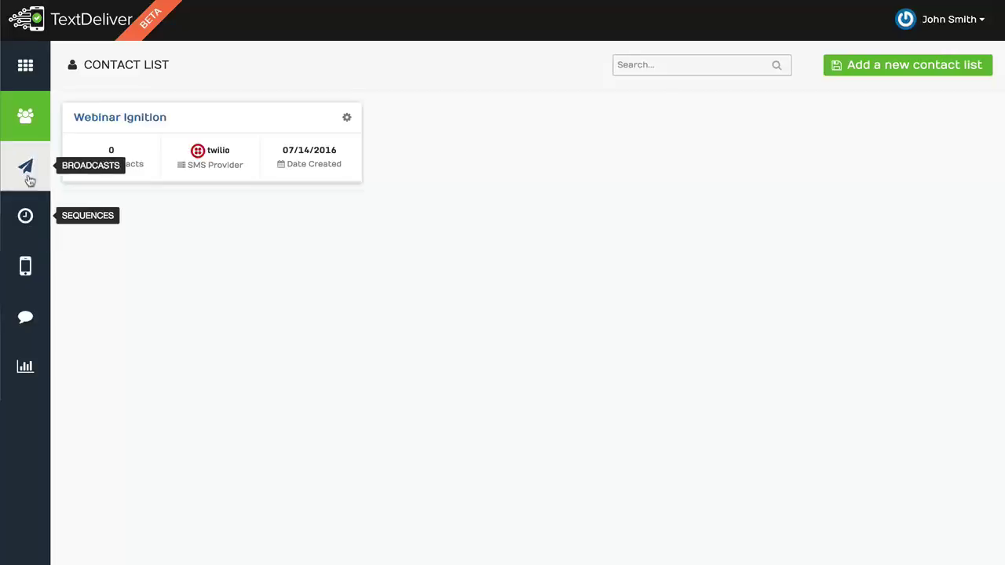
# Step: Start a new broadcast, assigning the account user and the Twilio phone number as its sender
pyautogui.click(28, 172)
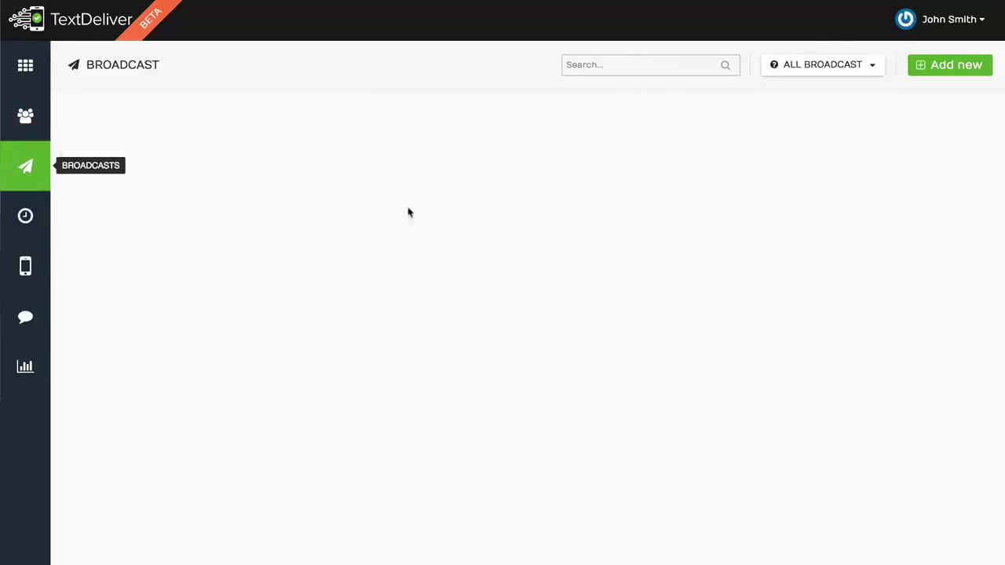
pyautogui.click(982, 75)
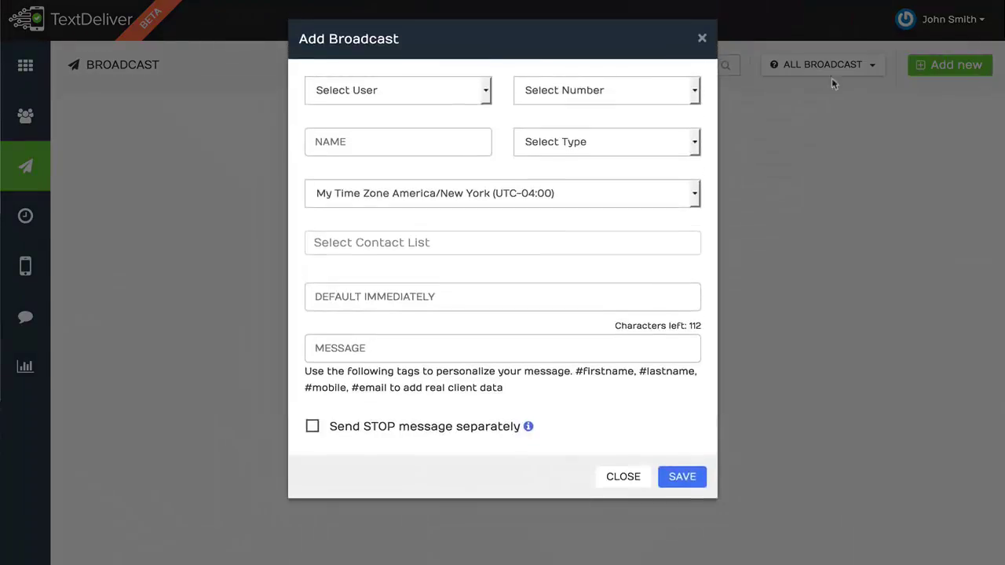
pyautogui.click(434, 92)
pyautogui.click(407, 124)
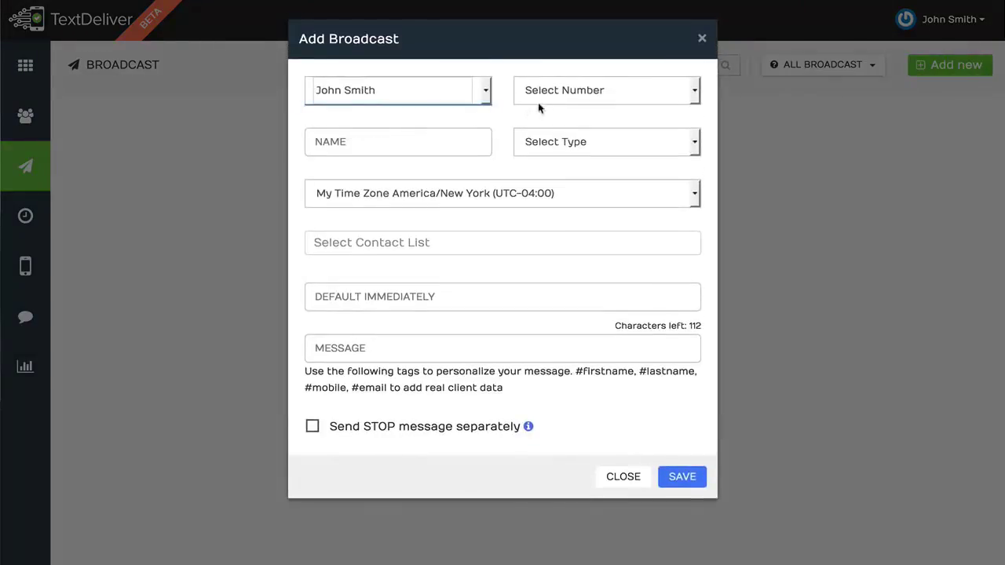
pyautogui.click(552, 95)
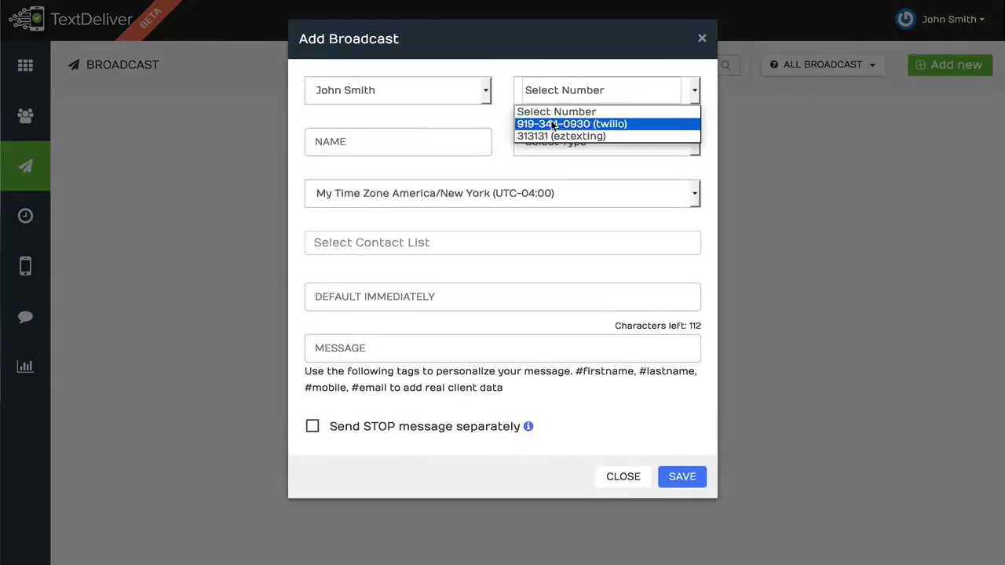
pyautogui.click(582, 74)
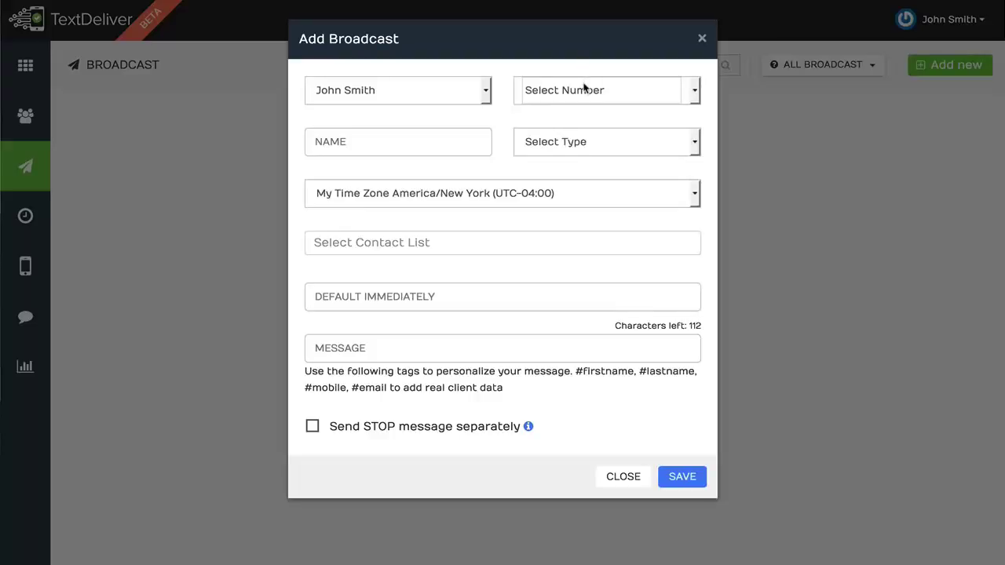
pyautogui.click(583, 88)
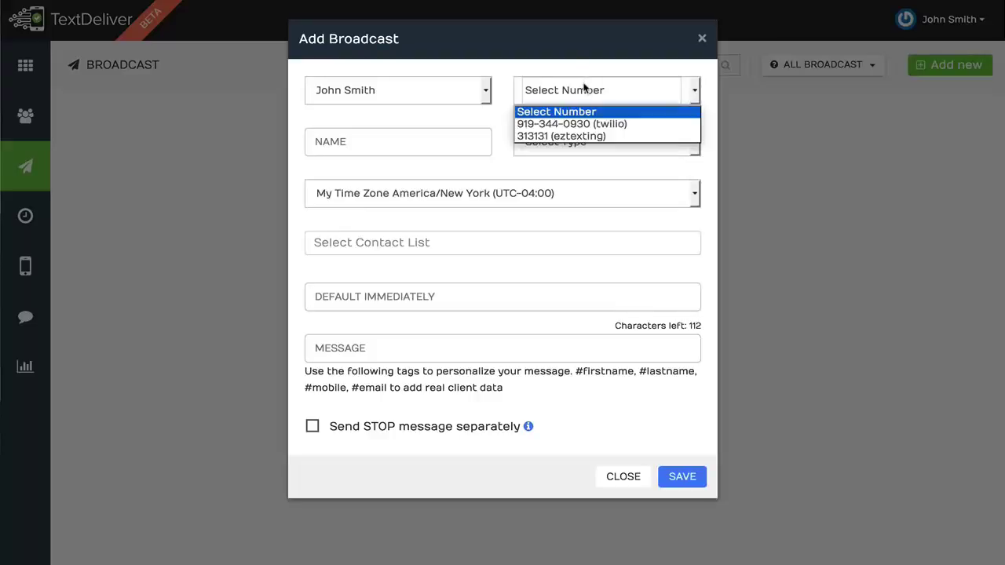
pyautogui.click(591, 124)
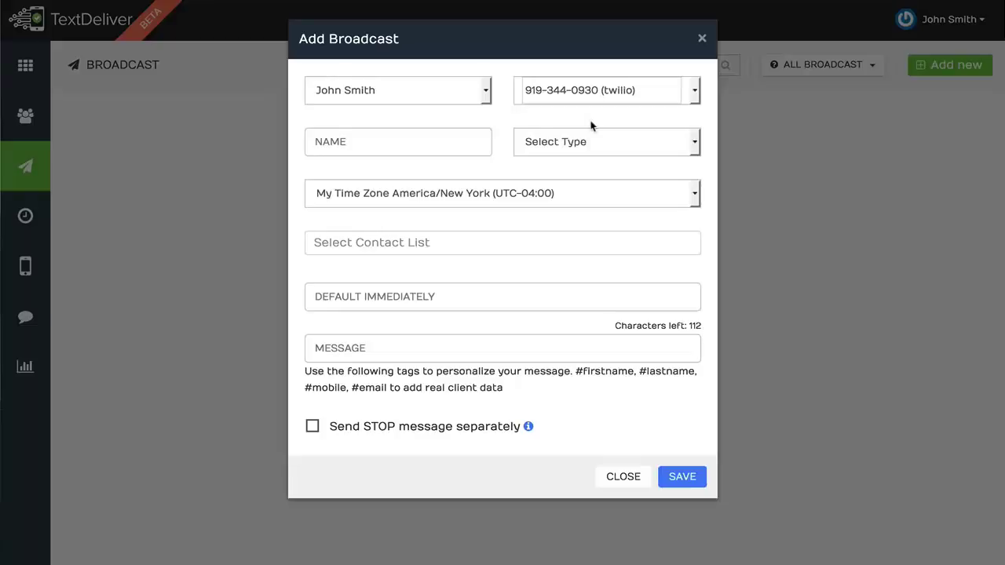
# Step: Name the broadcast Test and set its type to Text
pyautogui.click(372, 133)
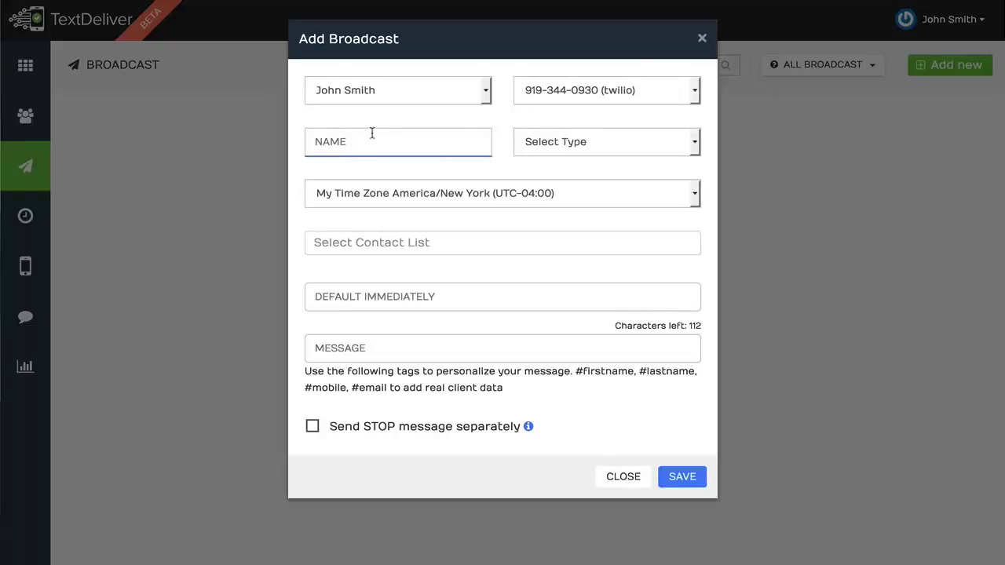
pyautogui.write('Test')
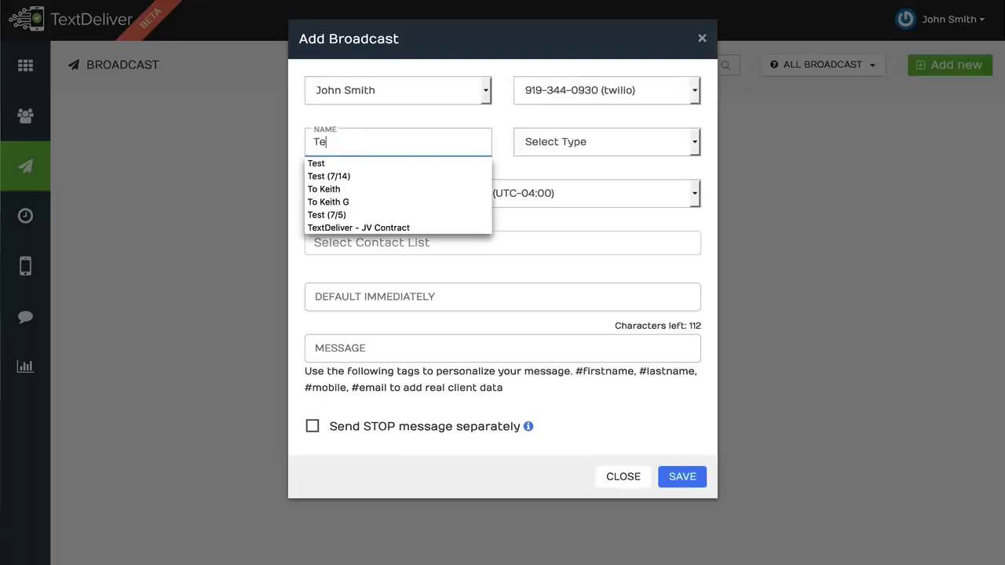
pyautogui.click(524, 140)
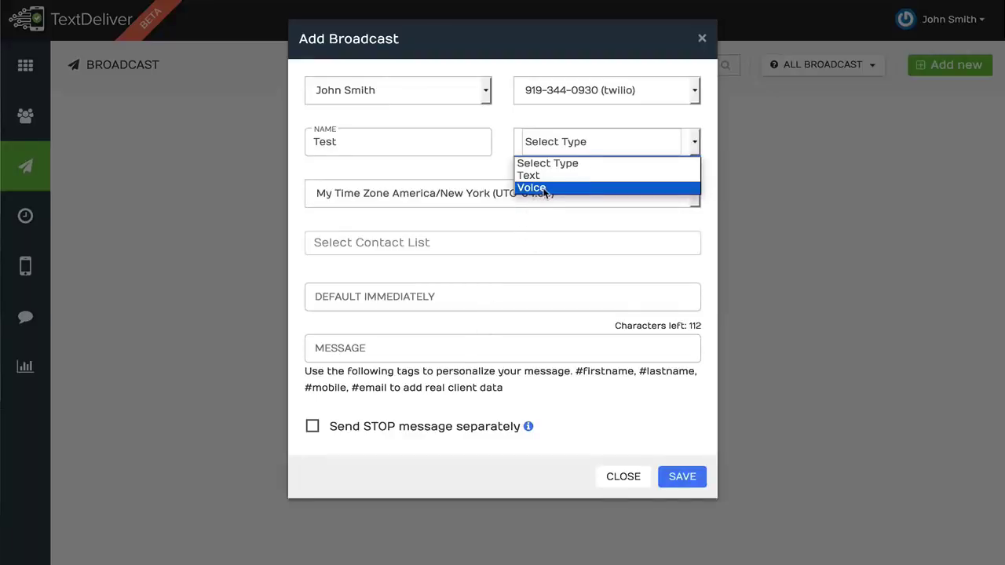
pyautogui.click(558, 140)
pyautogui.click(558, 140)
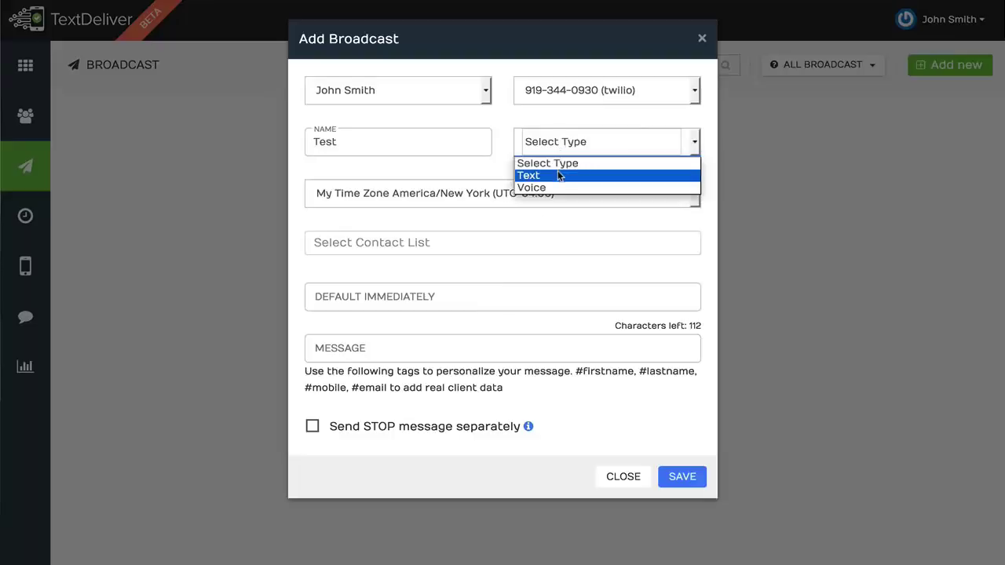
pyautogui.click(559, 175)
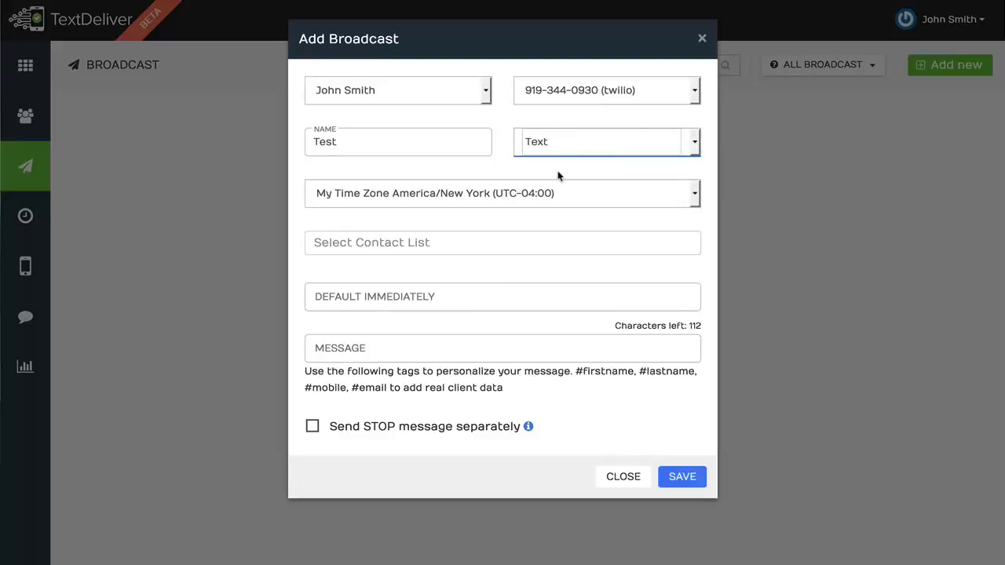
# Step: Schedule the broadcast to the Webinar Ignition contact list for 2016/07/15 10:00 am in the Subscribers Timezone
pyautogui.click(510, 194)
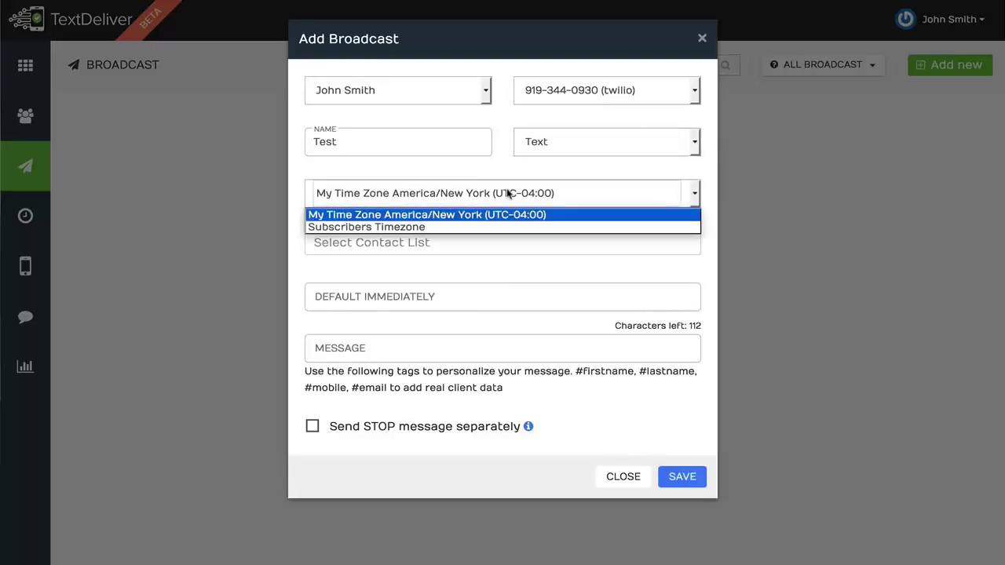
pyautogui.click(444, 228)
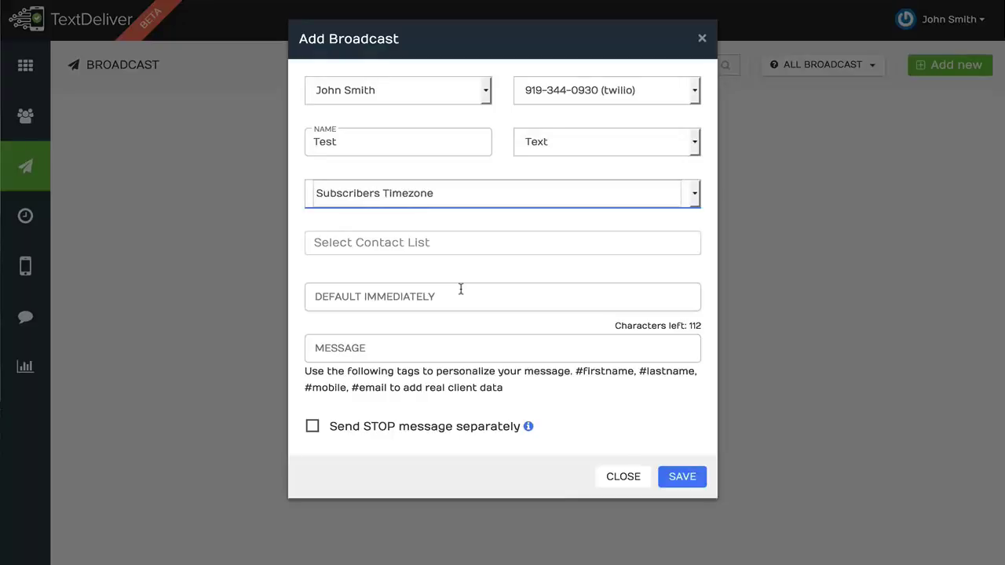
pyautogui.click(476, 247)
pyautogui.click(468, 269)
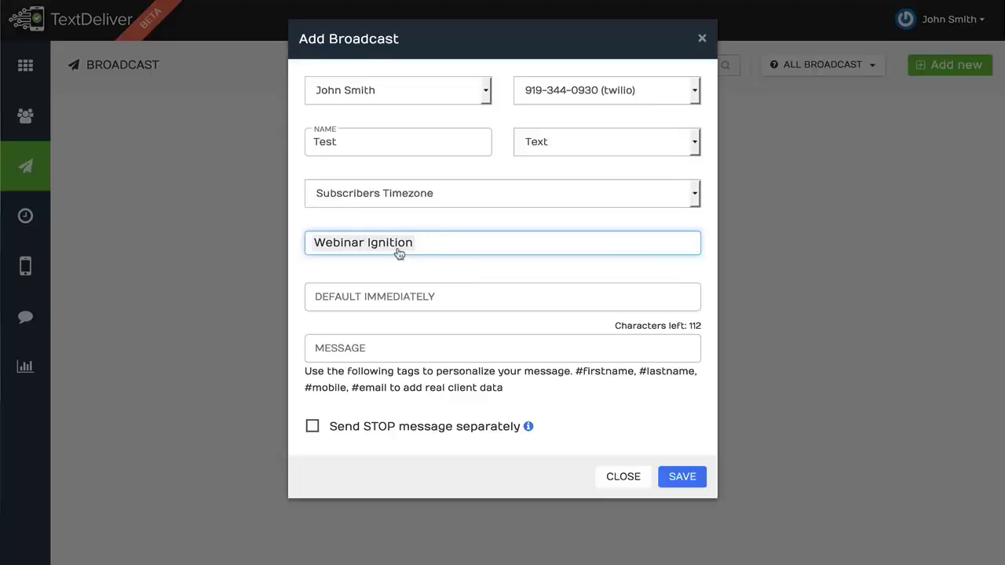
pyautogui.click(407, 297)
pyautogui.click(438, 398)
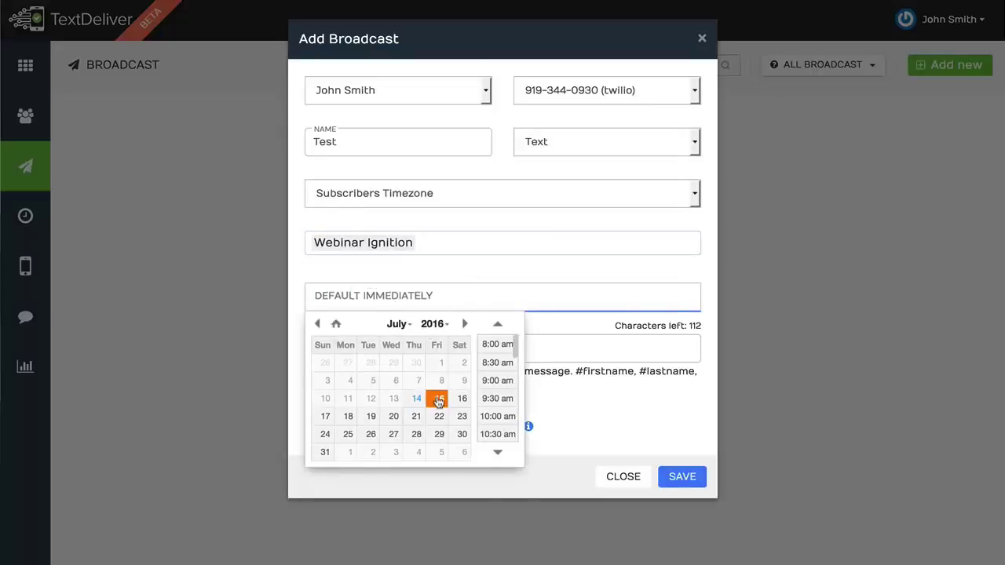
pyautogui.click(499, 416)
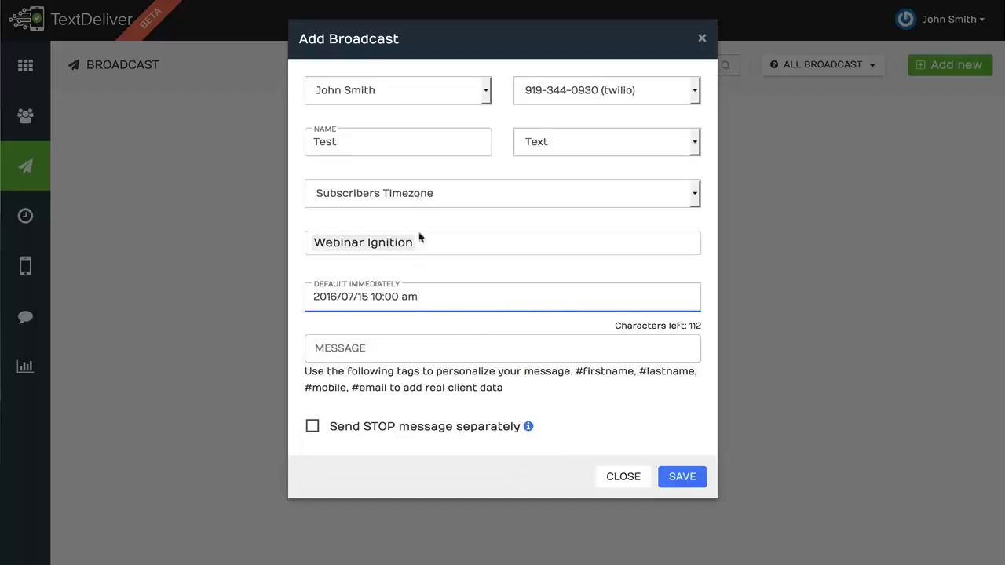
pyautogui.click(416, 348)
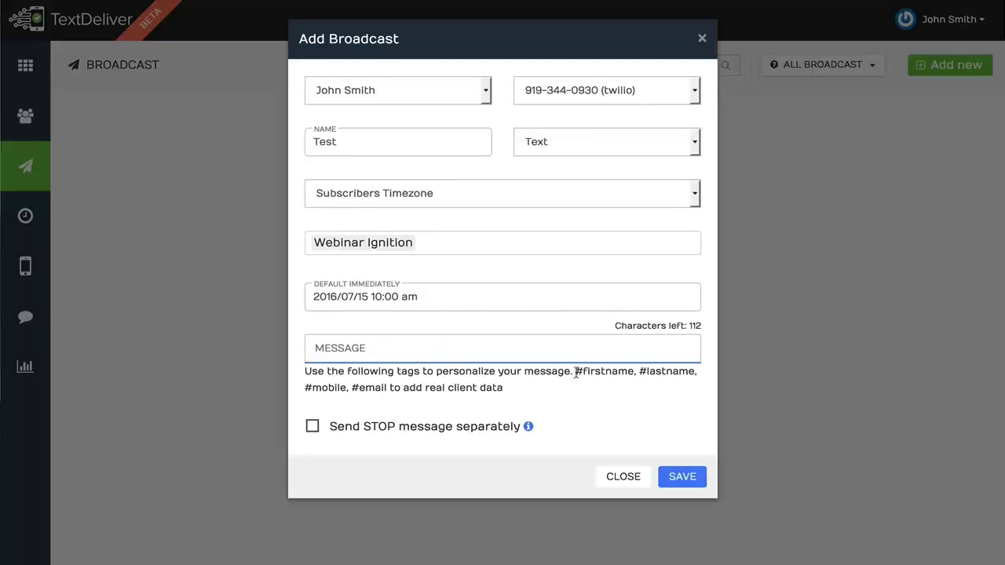
pyautogui.moveTo(576, 370); pyautogui.dragTo(632, 372)
pyautogui.hotkey('ctrl', 'c')
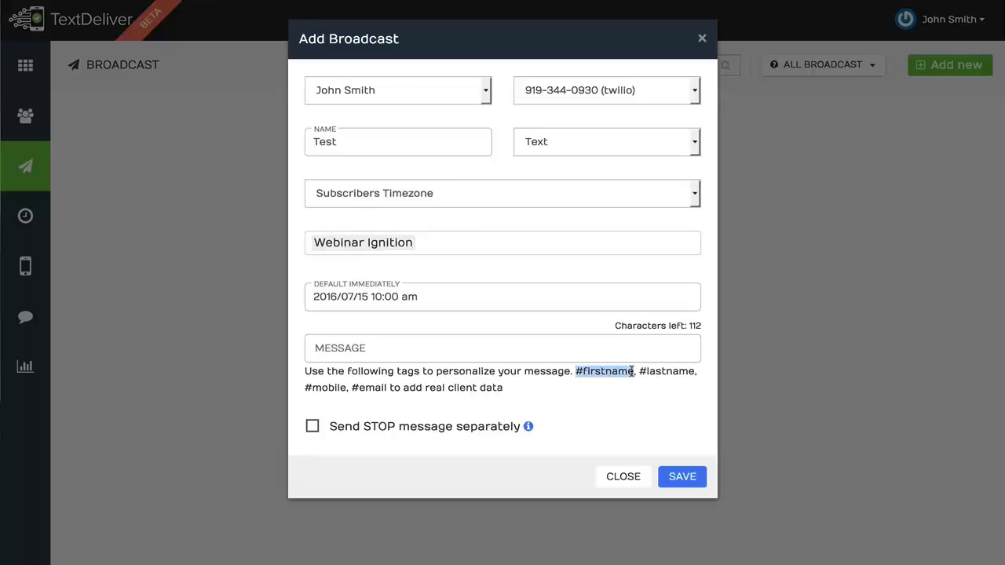
pyautogui.click(438, 348)
pyautogui.hotkey('ctrl', 'v')
pyautogui.write('che')
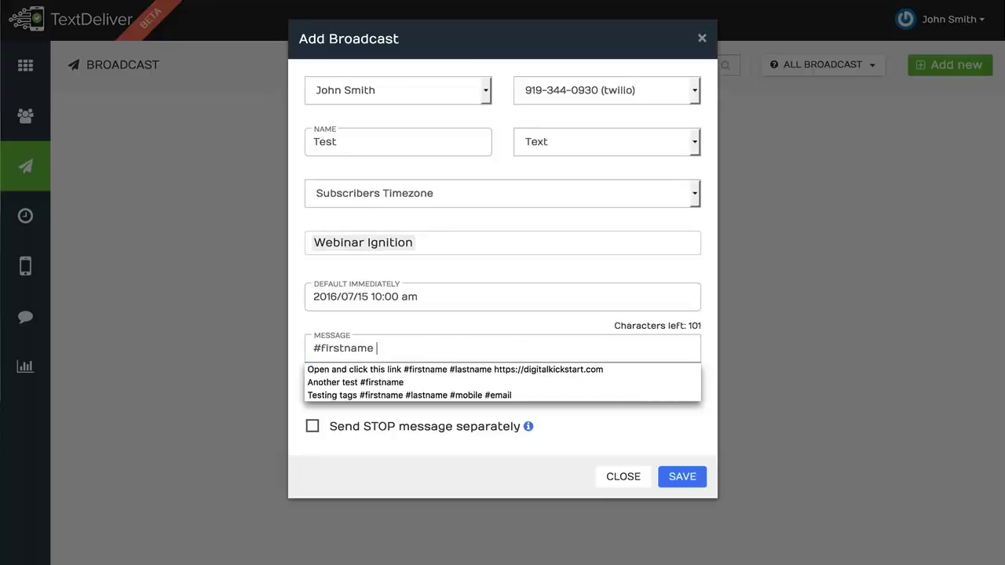
pyautogui.write('ck out ')
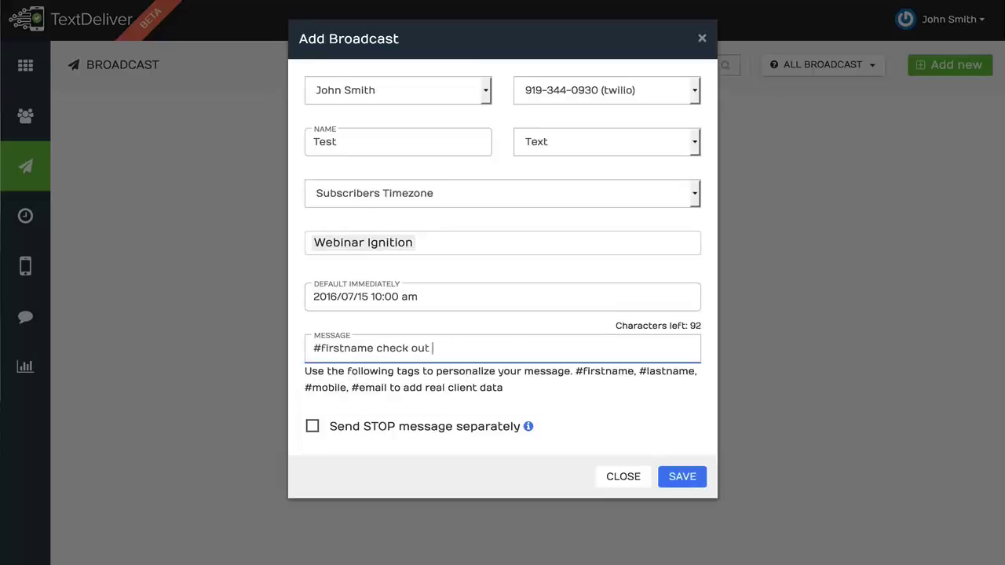
pyautogui.write('this live training')
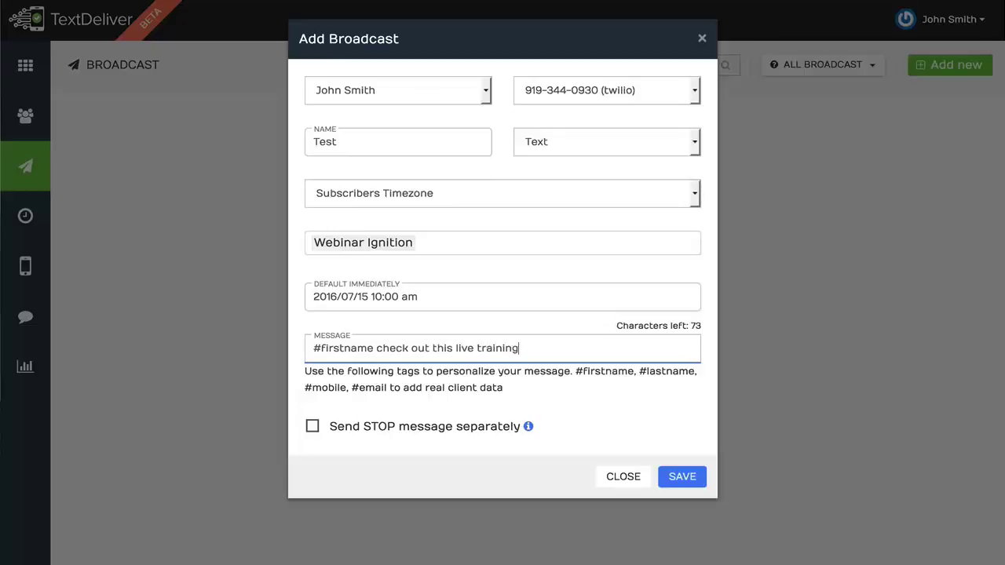
pyautogui.write(' http://')
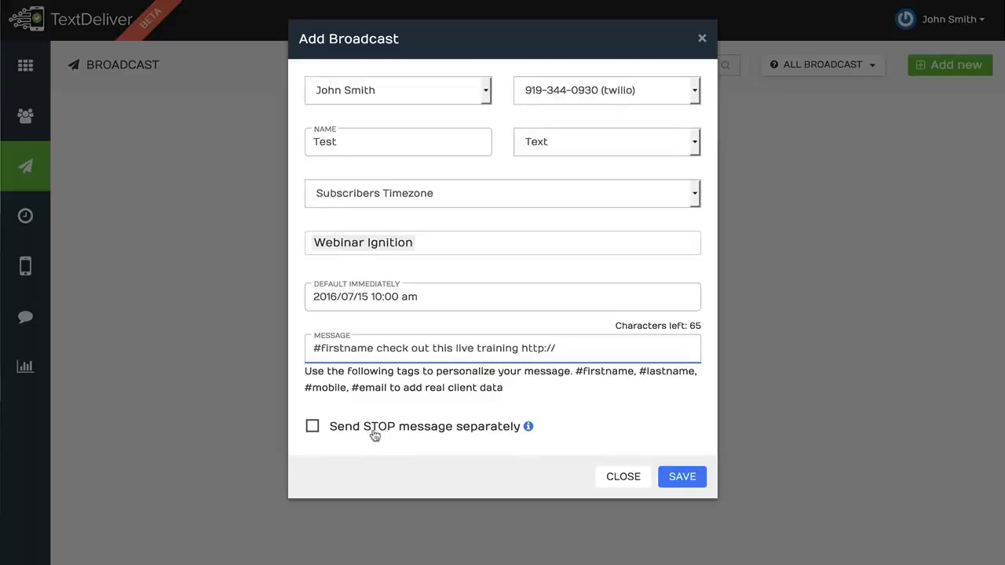
pyautogui.moveTo(573, 350); pyautogui.dragTo(298, 347)
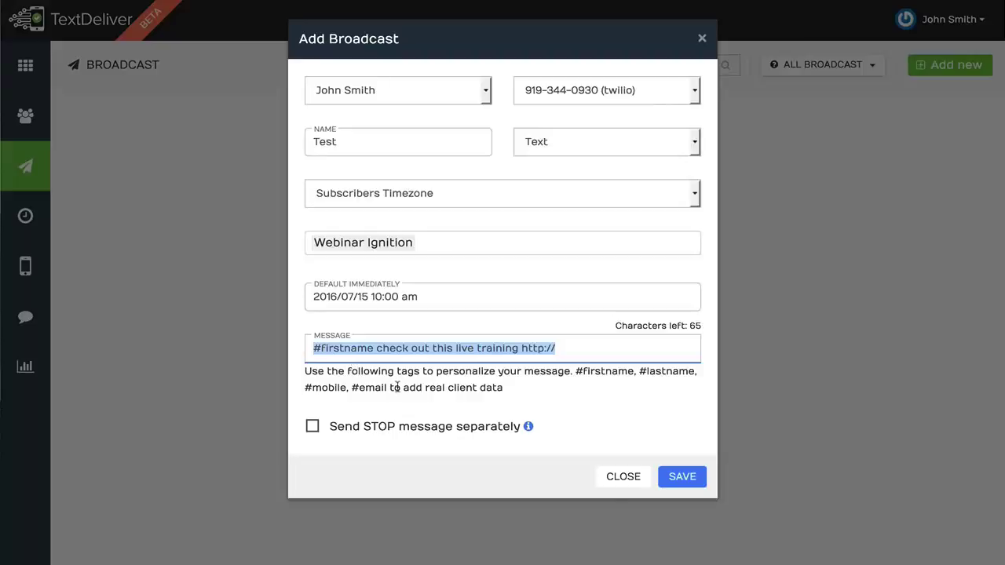
pyautogui.click(625, 481)
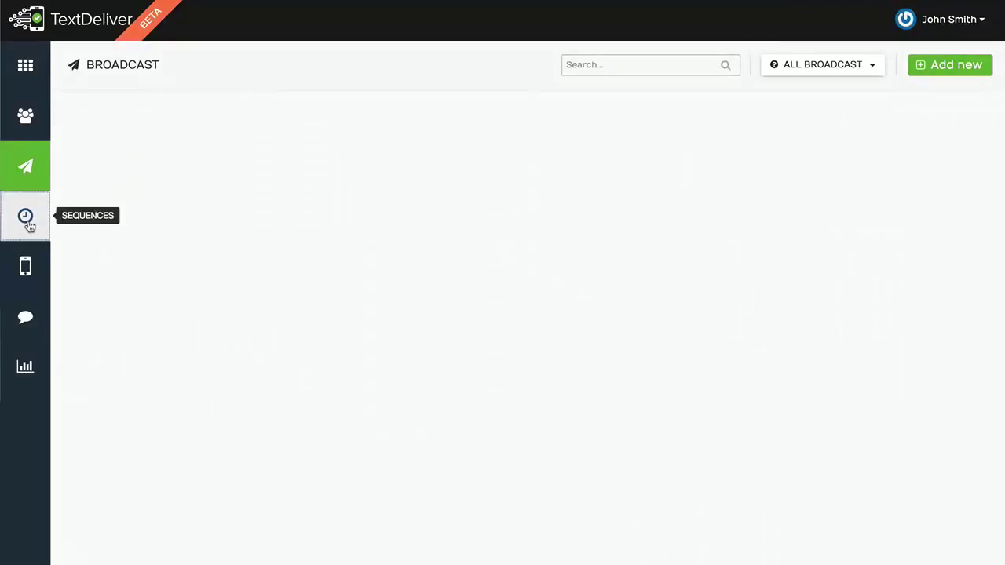
# Step: View the messages of Webinar Ignition - Optin Sequence, return to the sequence lists and check its linked contact list
pyautogui.click(28, 224)
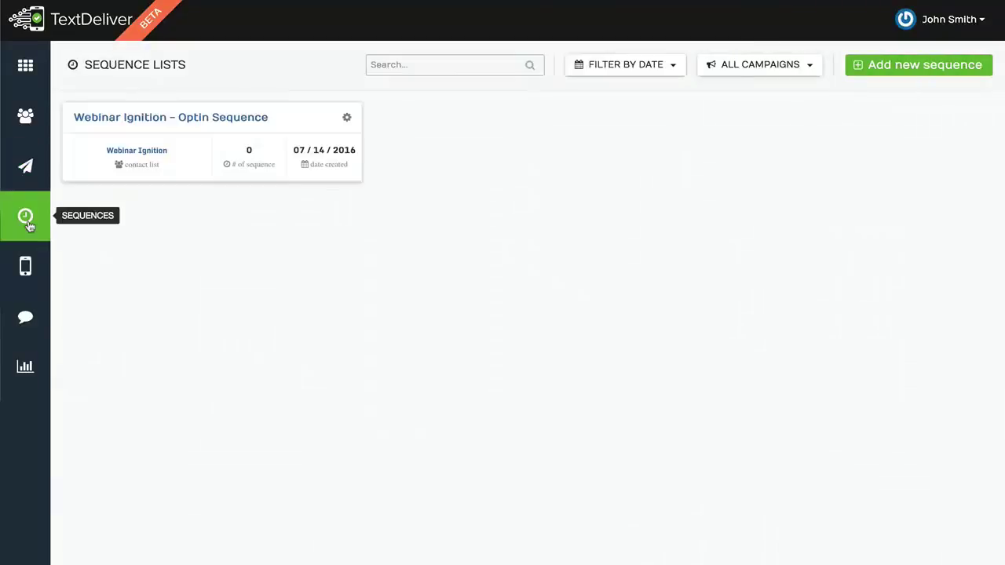
pyautogui.click(217, 118)
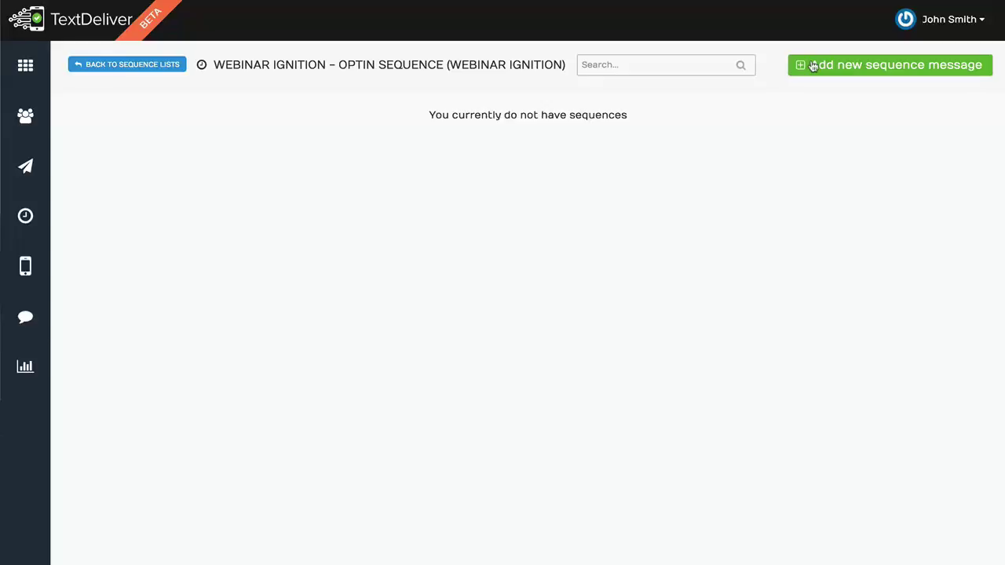
pyautogui.click(138, 69)
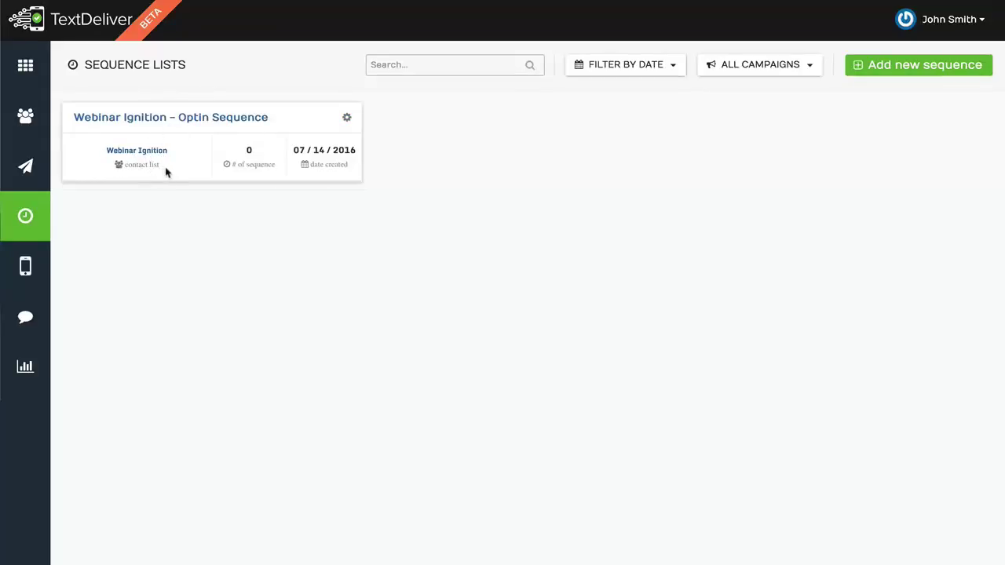
pyautogui.moveTo(164, 171); pyautogui.dragTo(124, 168)
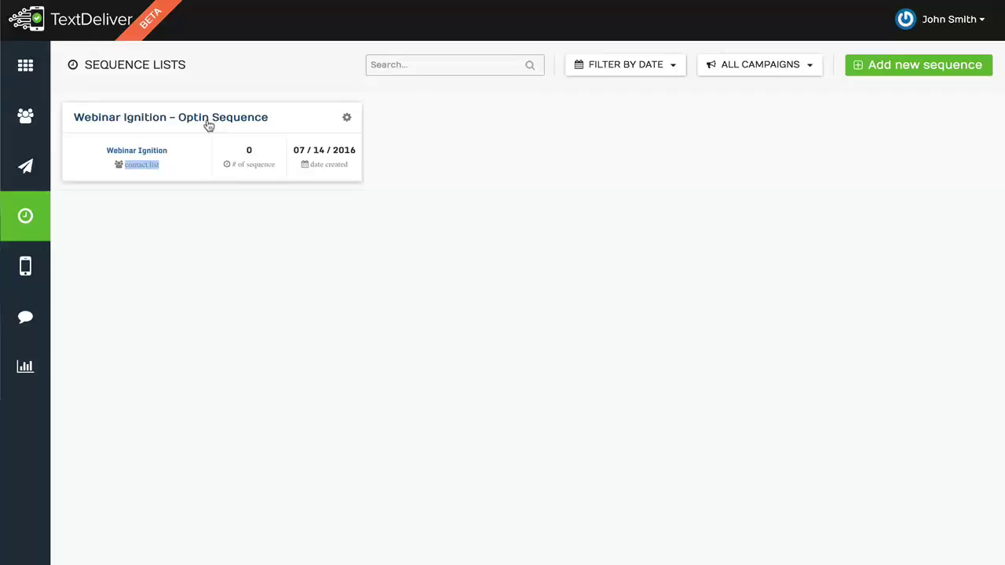
# Step: Add the message "#1" to Webinar Ignition - Optin Sequence, placed At The First Place with a 10:00 AM send time
pyautogui.click(223, 123)
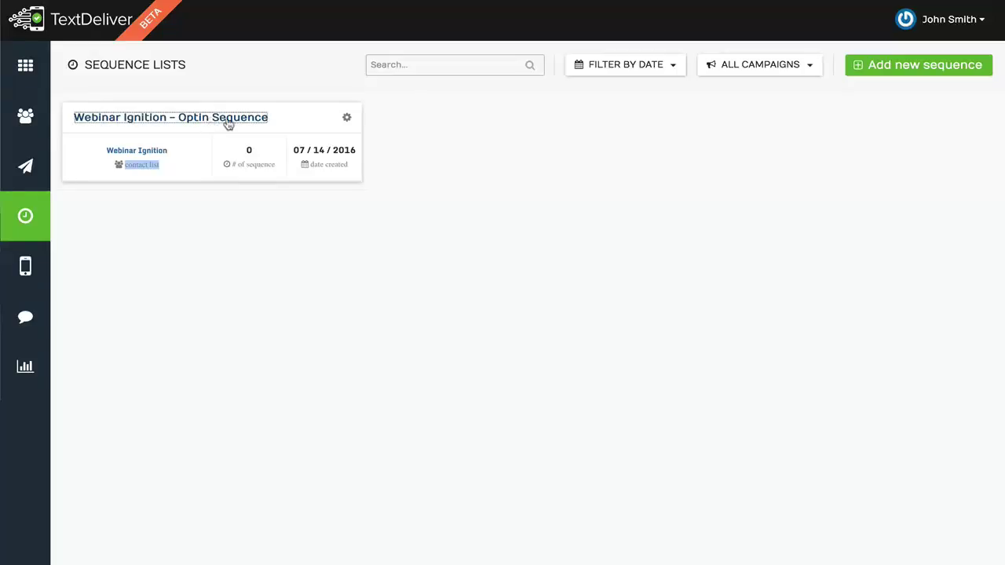
pyautogui.click(879, 76)
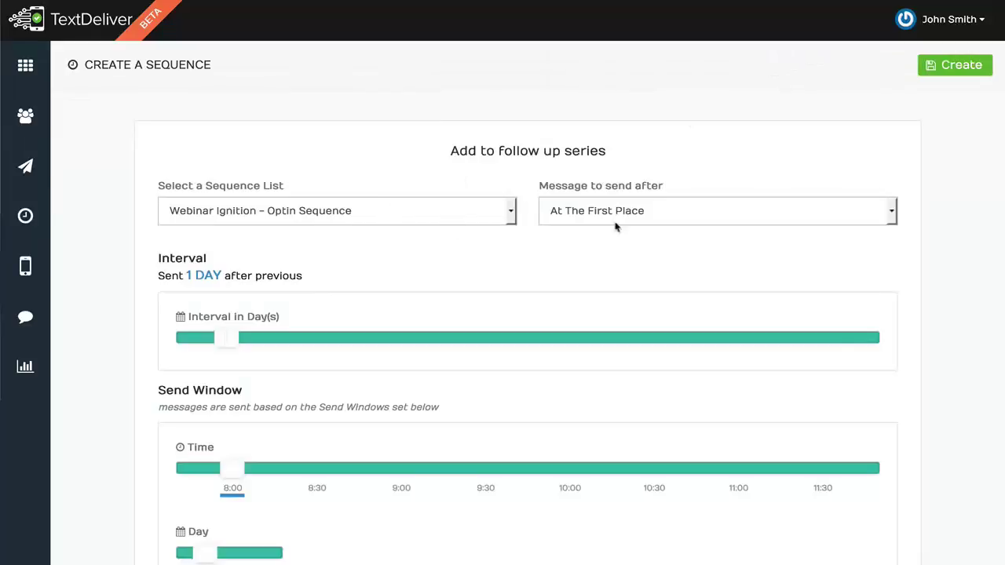
pyautogui.click(632, 218)
pyautogui.click(633, 232)
pyautogui.scroll(-3, 226, 337)
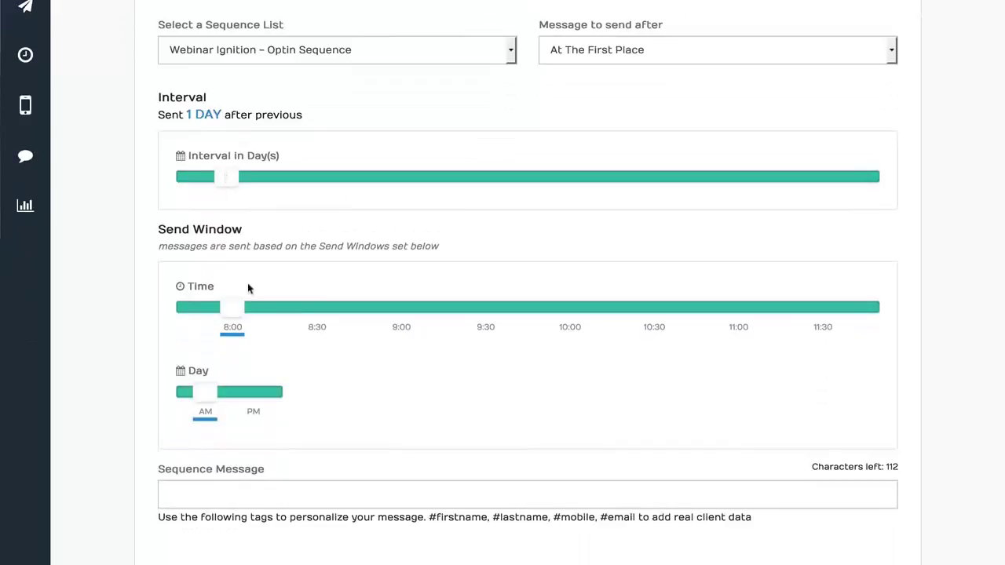
pyautogui.moveTo(234, 310); pyautogui.dragTo(563, 324)
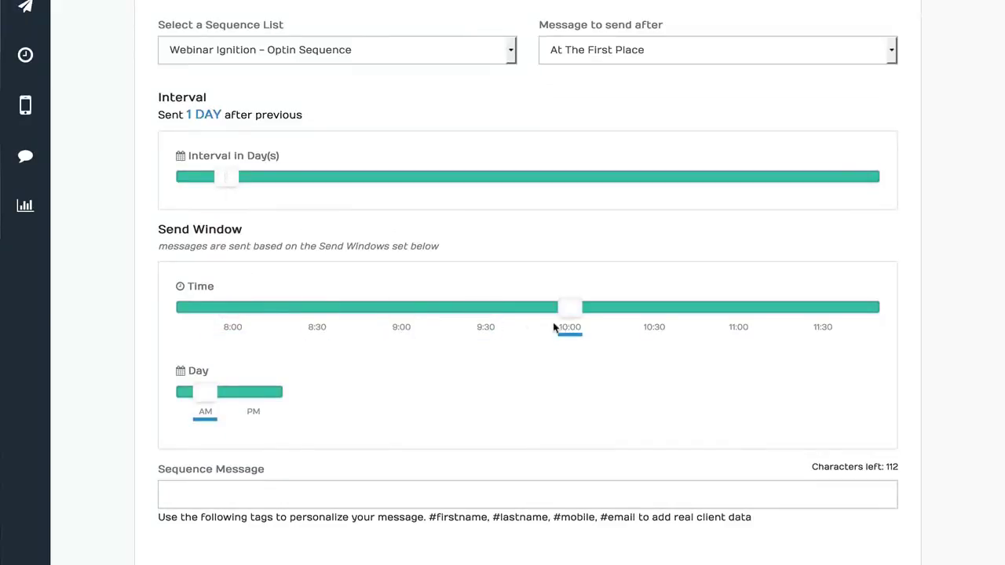
pyautogui.click(234, 495)
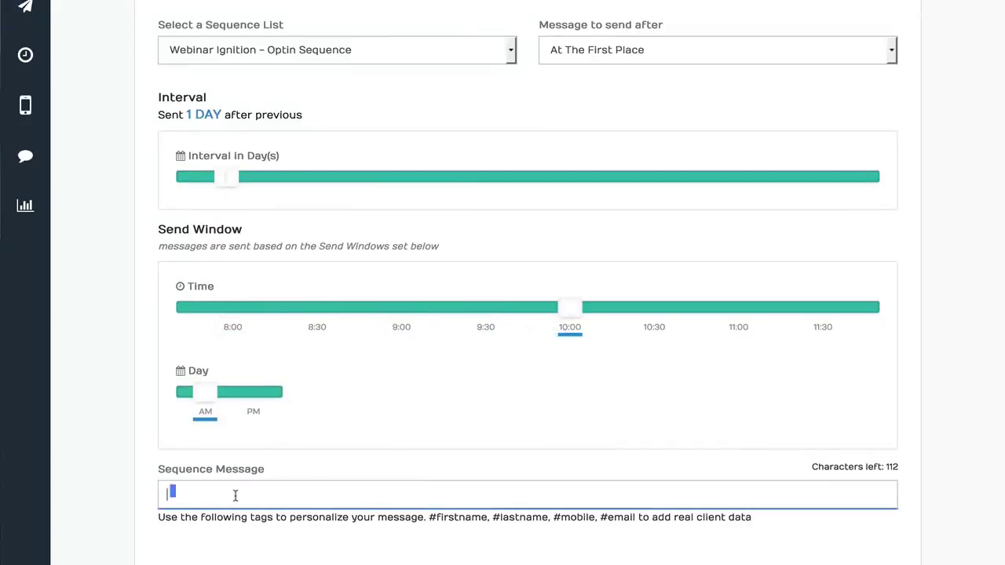
pyautogui.write('#1')
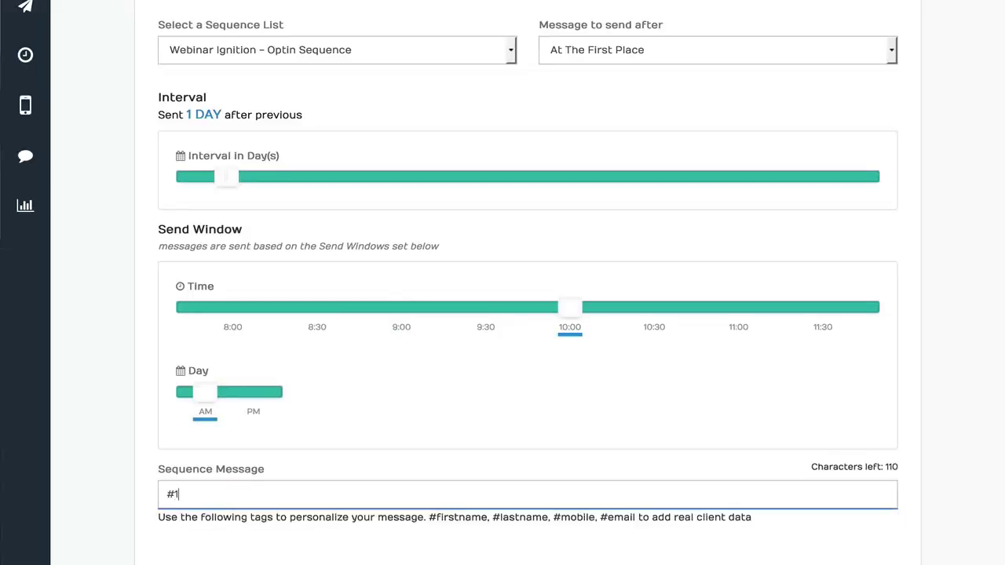
pyautogui.press('Tab')
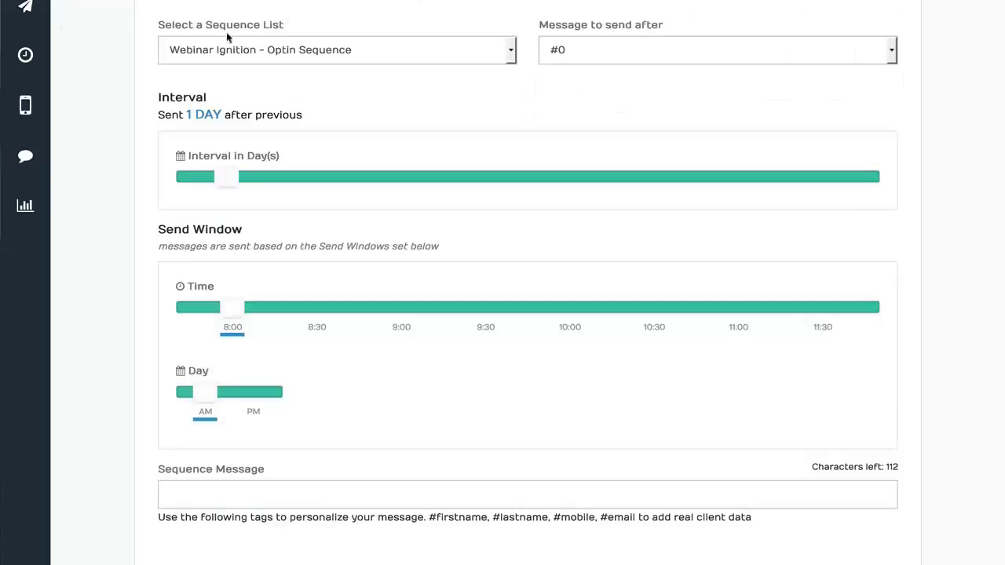
# Step: Add a second sequence message "#2" after message #0, with a 3-day interval and a 9:00 AM send time
pyautogui.click(567, 57)
pyautogui.click(550, 71)
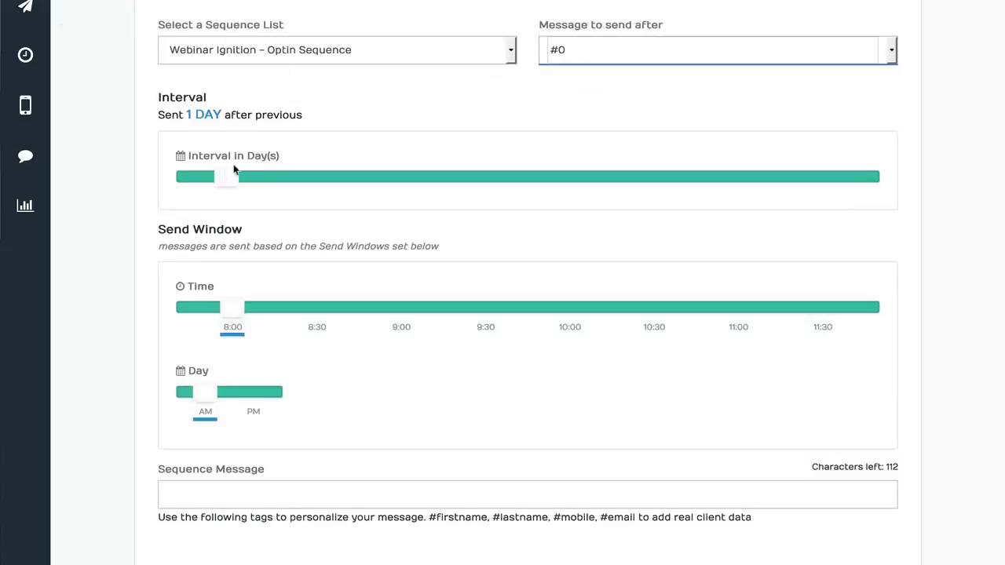
pyautogui.moveTo(226, 176); pyautogui.dragTo(279, 184)
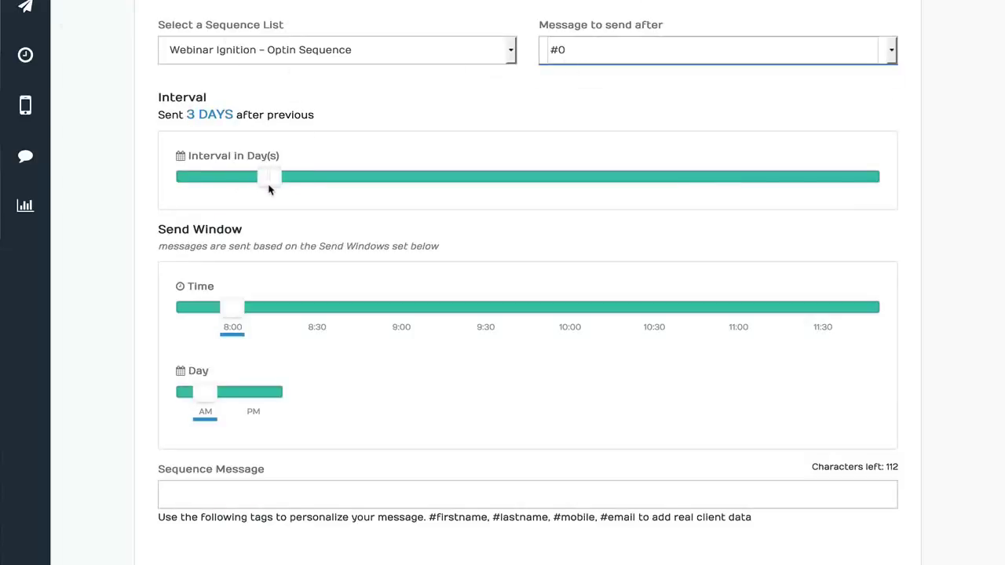
pyautogui.moveTo(396, 308)
pyautogui.mouseDown()
pyautogui.moveTo(518, 321)
pyautogui.moveTo(414, 317)
pyautogui.mouseUp()
pyautogui.click(285, 493)
pyautogui.write('#2')
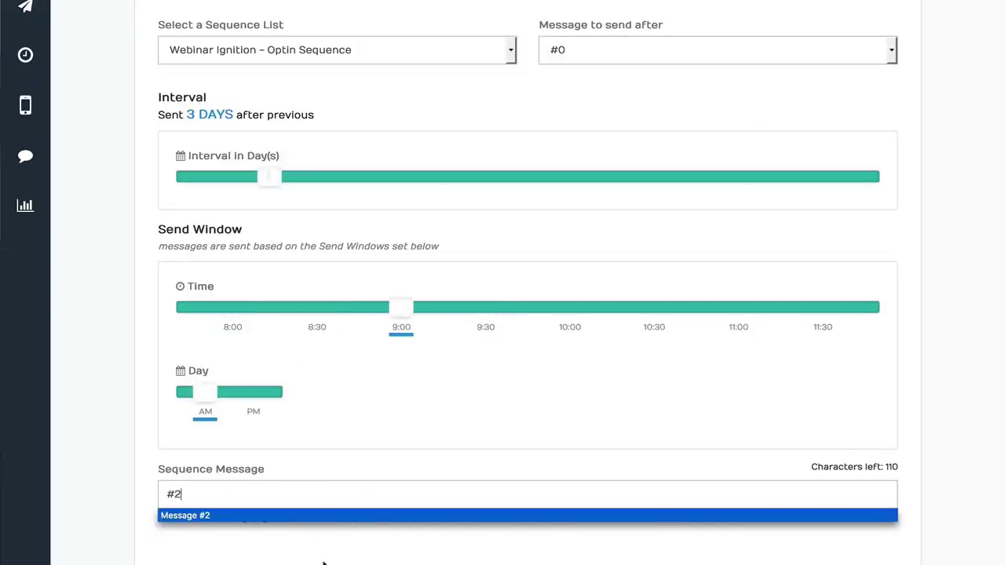
pyautogui.click(323, 564)
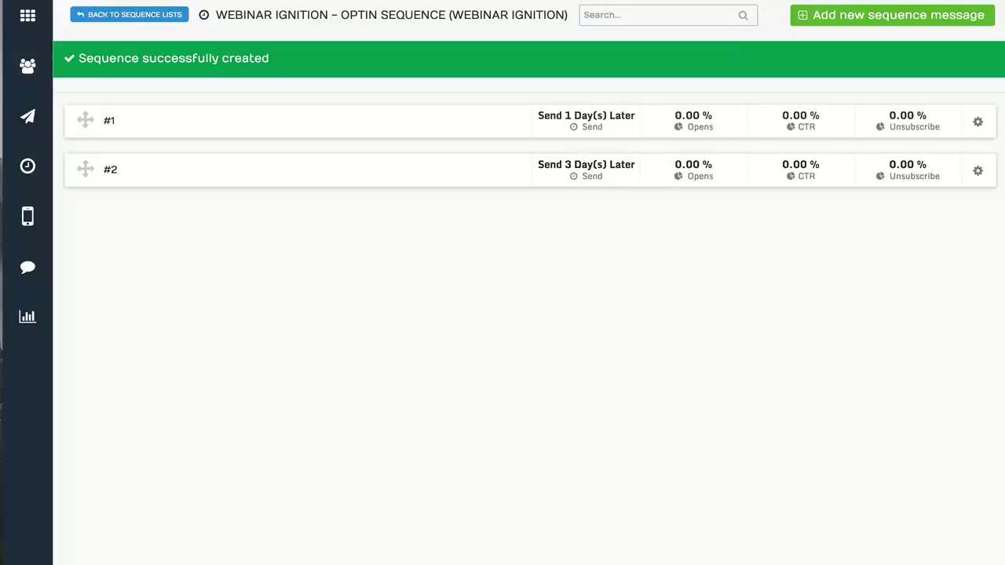
# Step: Open the account's integrations and check which services are connected
pyautogui.click(942, 2)
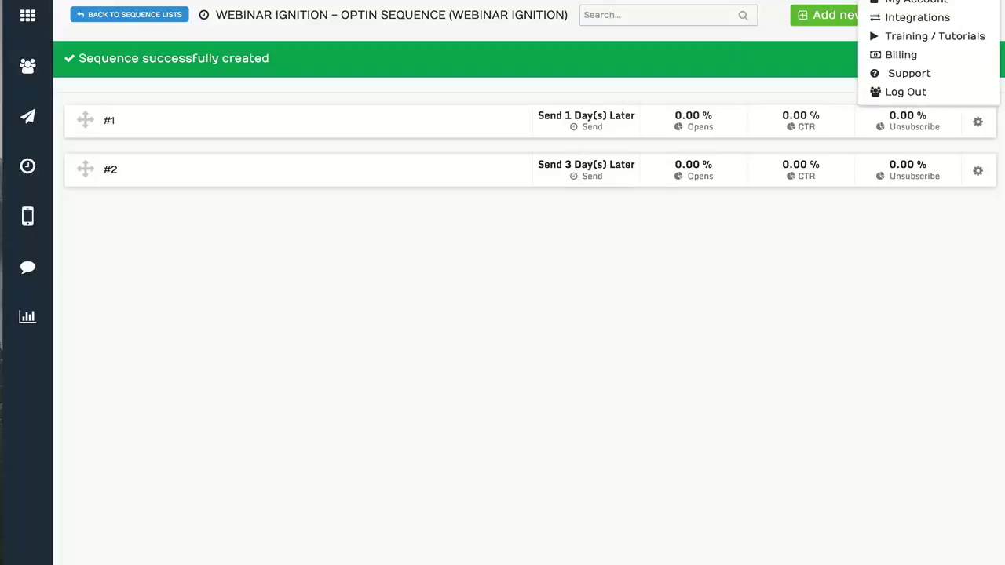
pyautogui.click(943, 18)
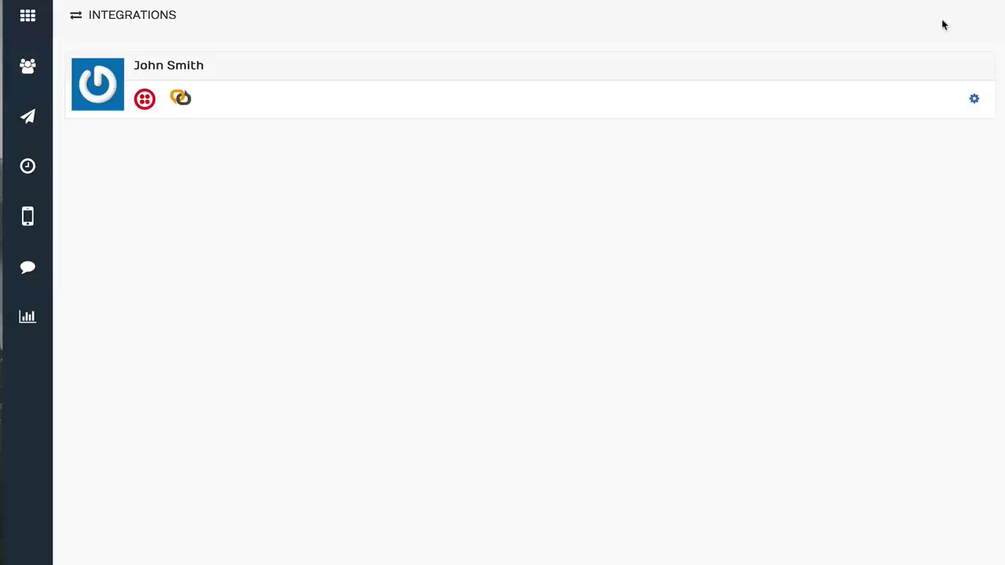
pyautogui.click(974, 102)
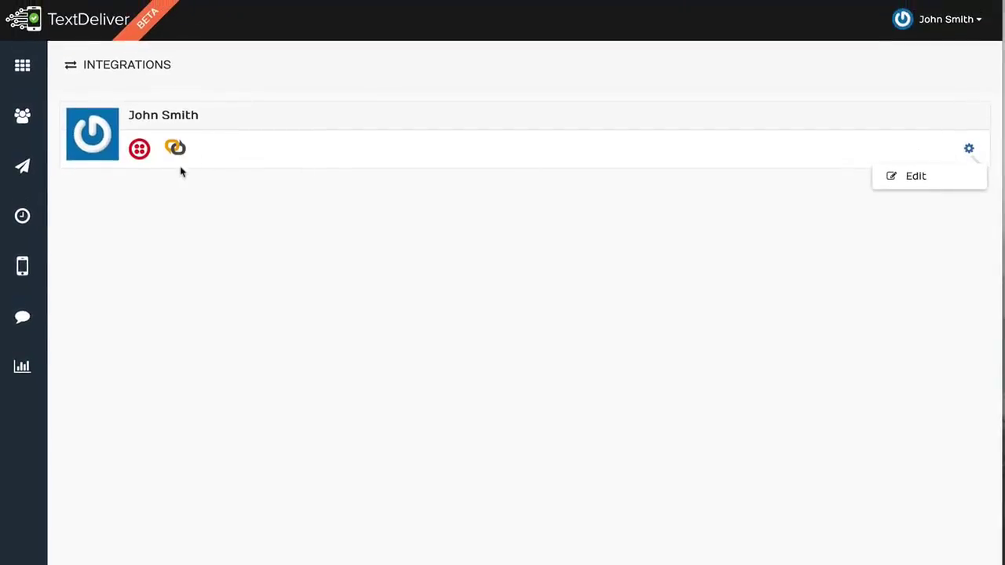
pyautogui.click(183, 100)
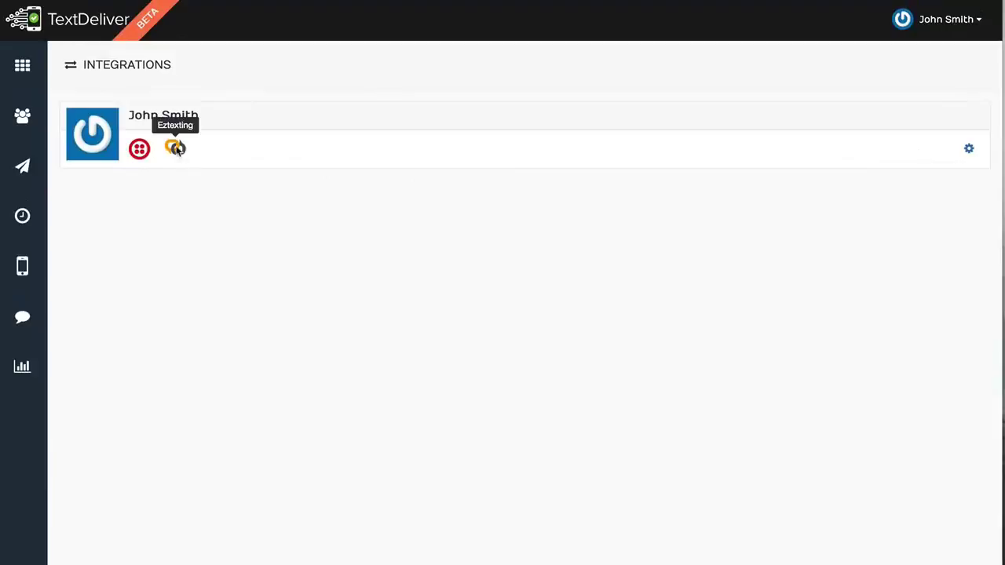
# Step: Open the account's services for editing, view the services available to add, then close them unchanged and go to the dashboard
pyautogui.click(971, 152)
pyautogui.click(933, 175)
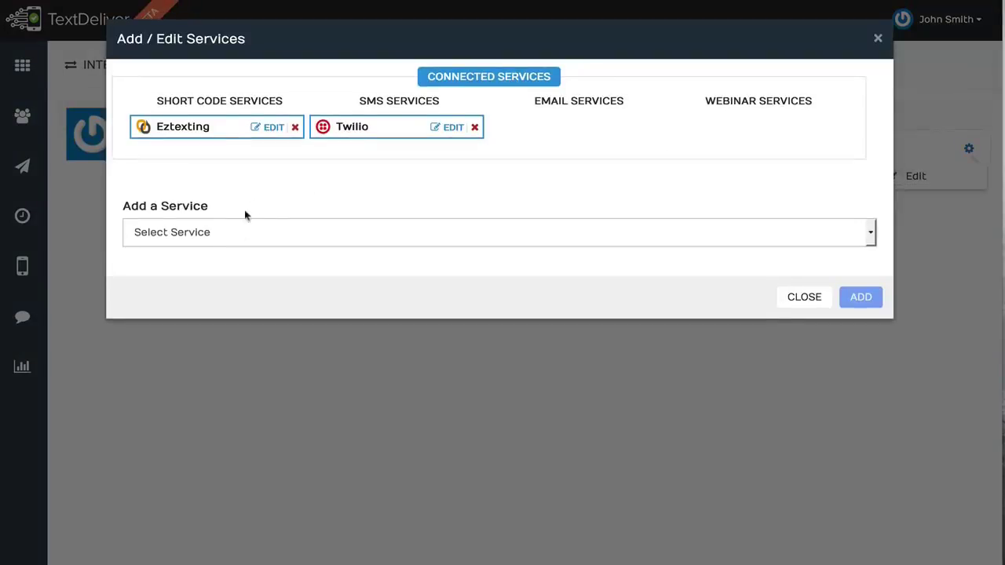
pyautogui.click(243, 232)
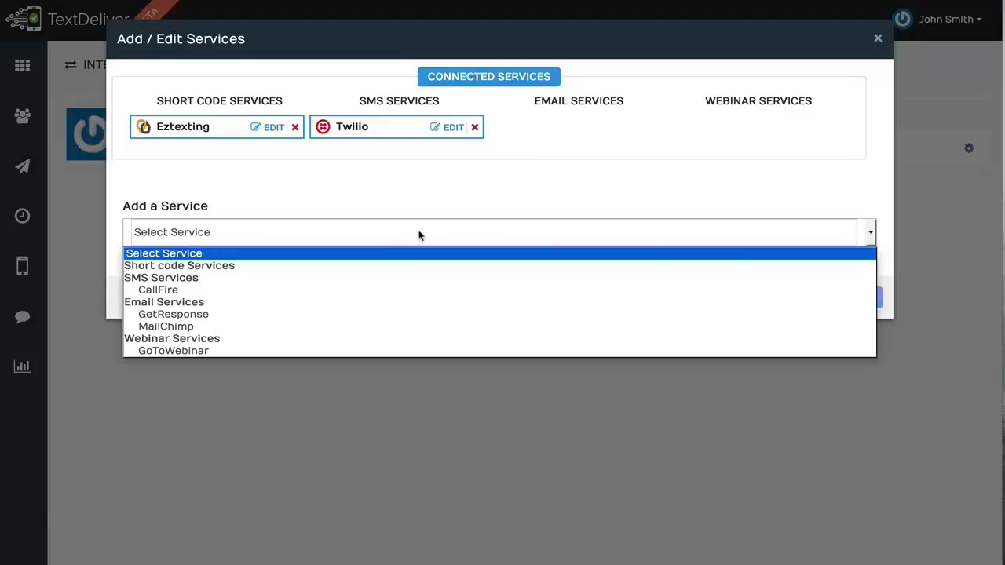
pyautogui.click(444, 202)
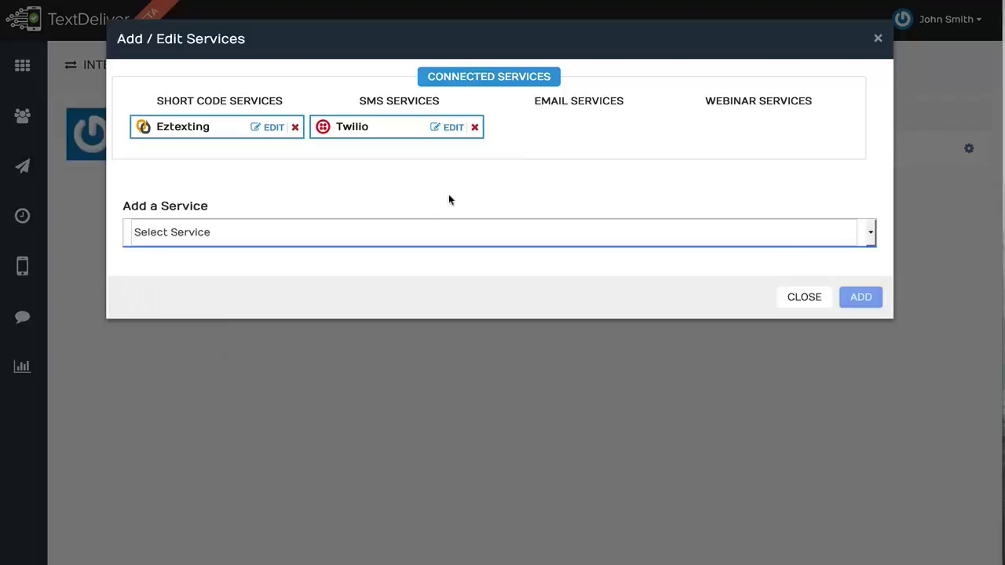
pyautogui.click(876, 41)
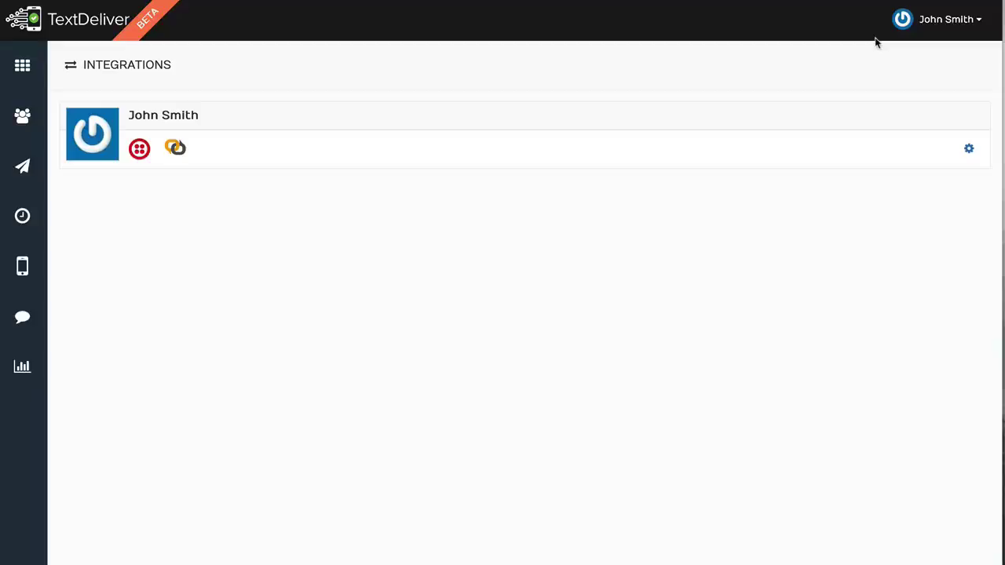
pyautogui.click(35, 70)
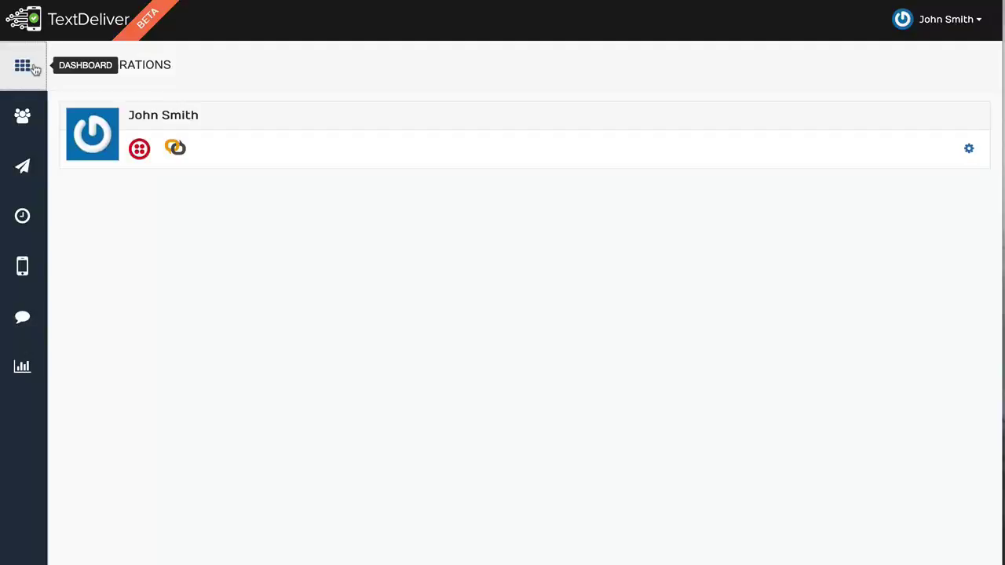